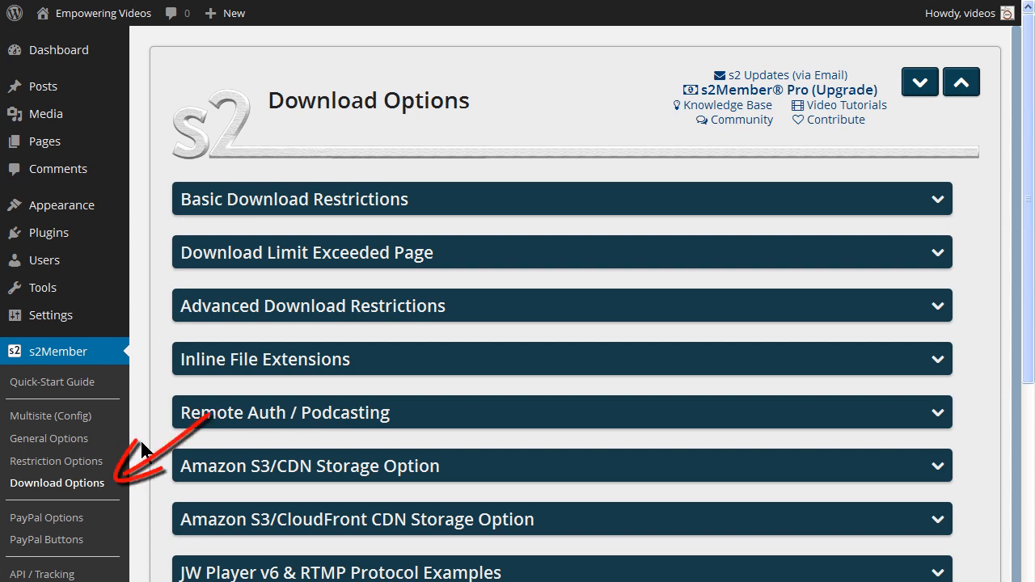
Expand Basic Download Restrictions to reveal the empty Level #0-#4 download limit fields
{"action": "left_click", "coordinate": [462, 212]}
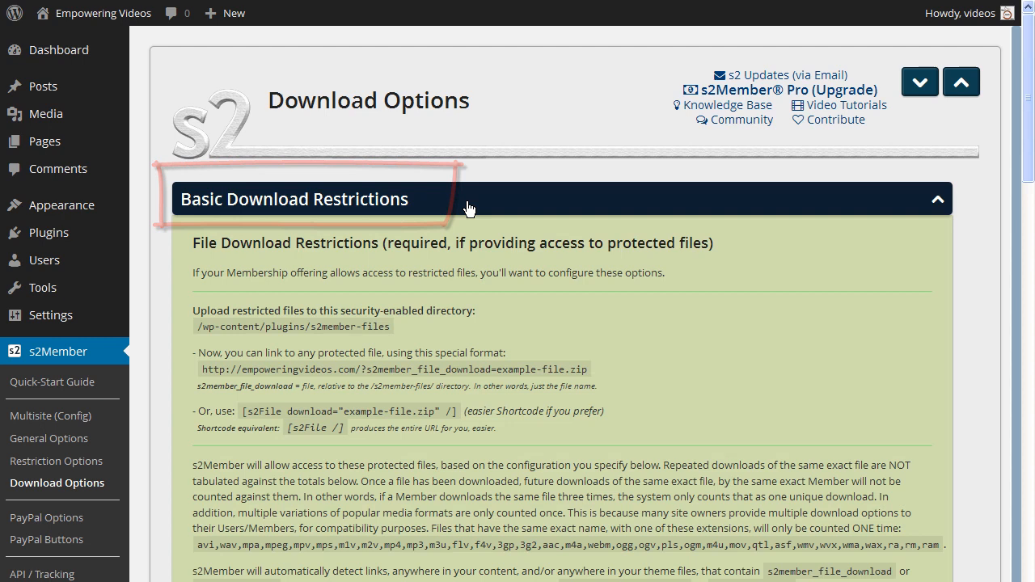
{"action": "left_click_drag", "start_coordinate": [1024, 134], "coordinate": [1007, 340]}
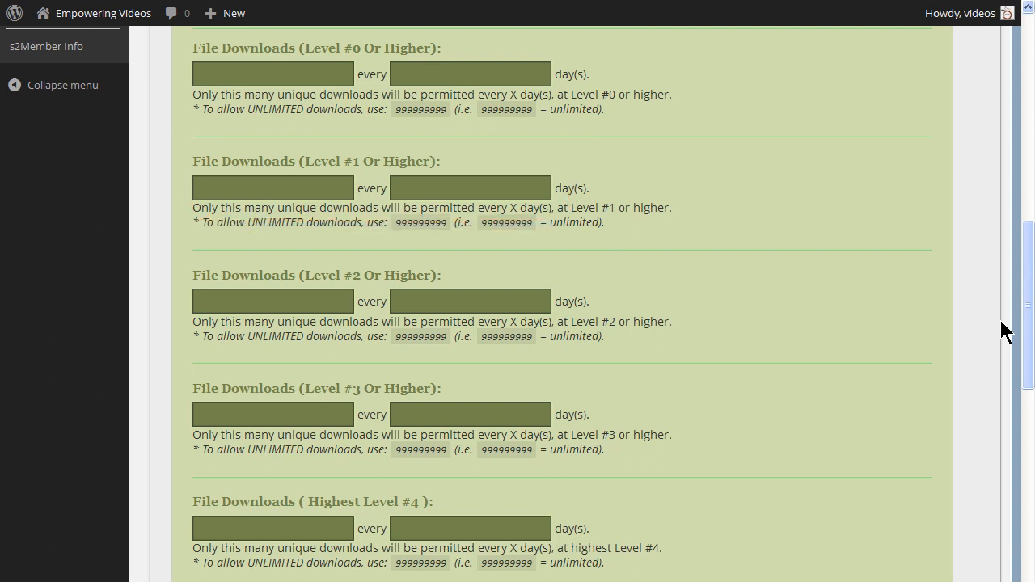
Set Level #1 to 99999999 downloads every 1 day and save all changes
{"action": "left_click", "coordinate": [293, 186]}
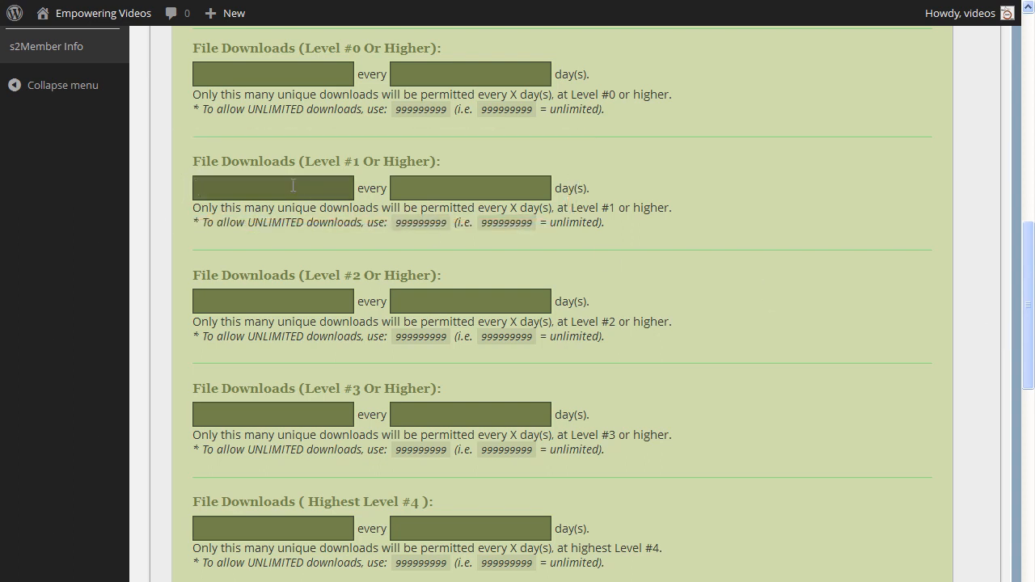
{"action": "type", "text": "999999"}
{"action": "type", "text": "99"}
{"action": "left_click", "coordinate": [398, 185]}
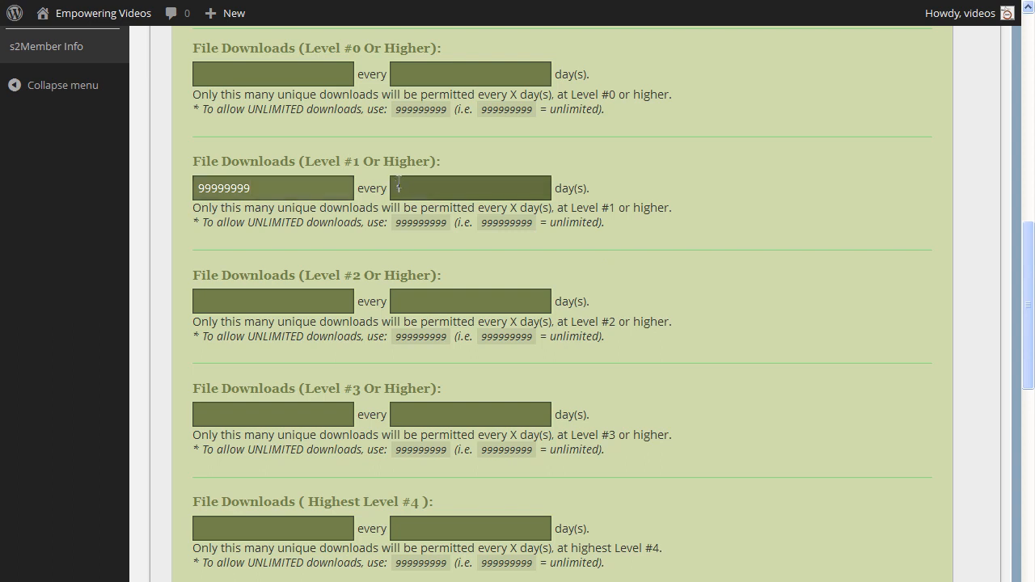
{"action": "type", "text": "1"}
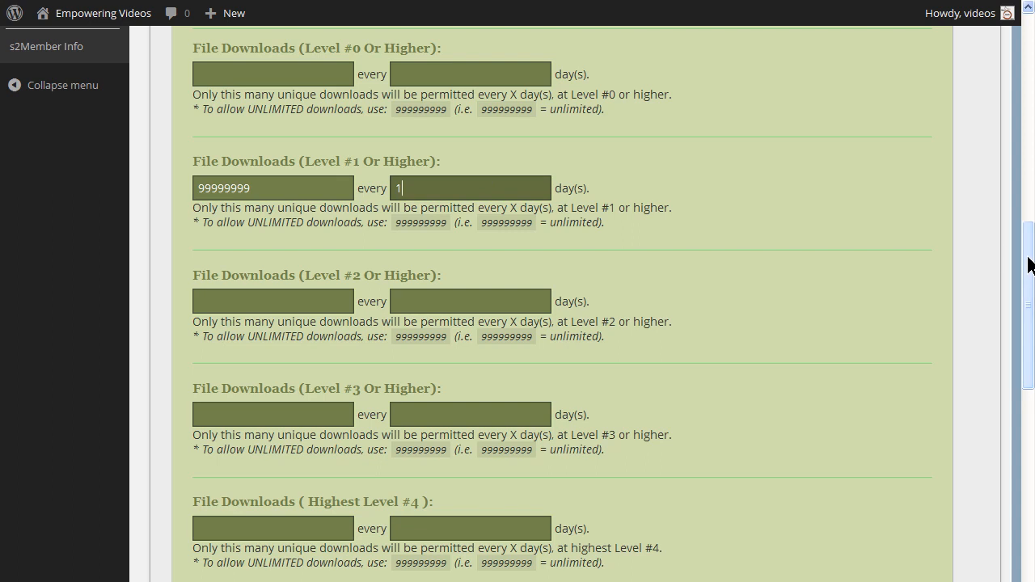
{"action": "left_click_drag", "start_coordinate": [1029, 264], "coordinate": [1011, 500]}
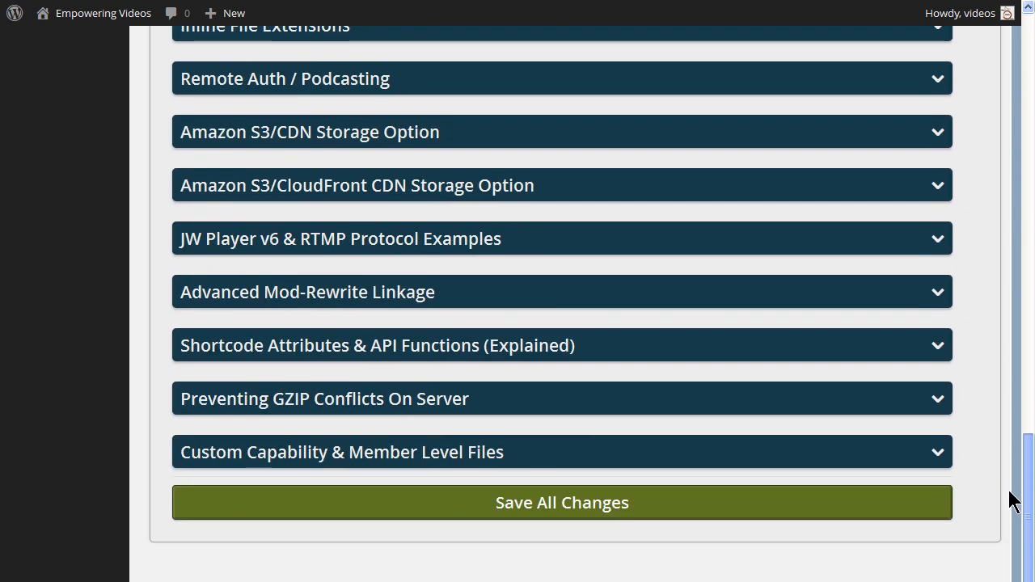
{"action": "left_click", "coordinate": [560, 504]}
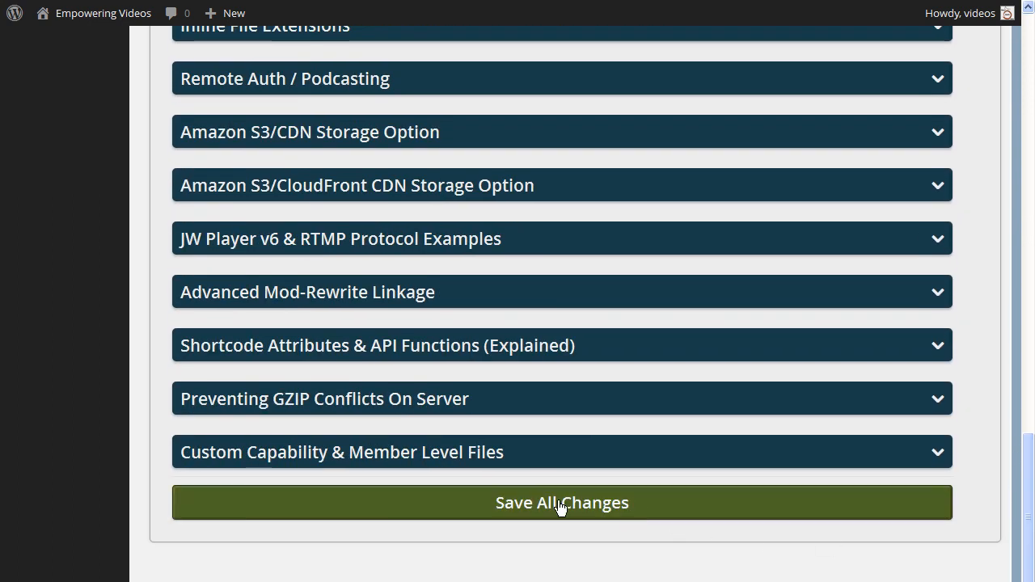